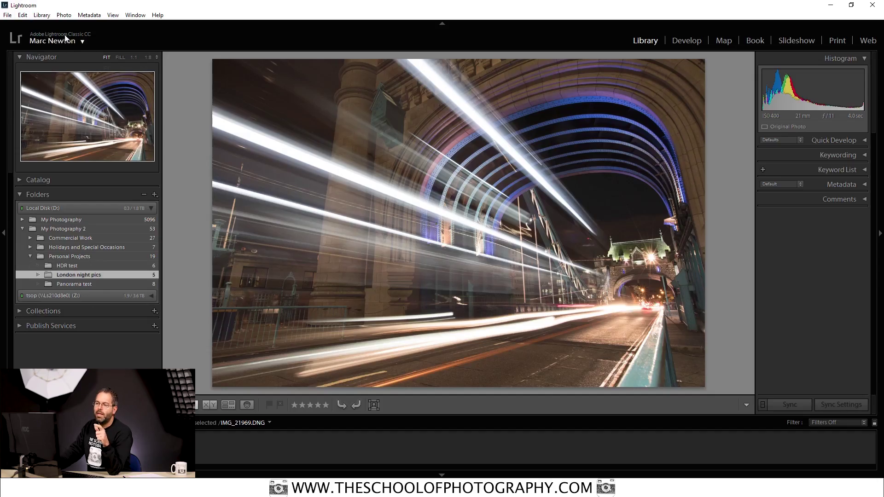
left_click(77, 45)
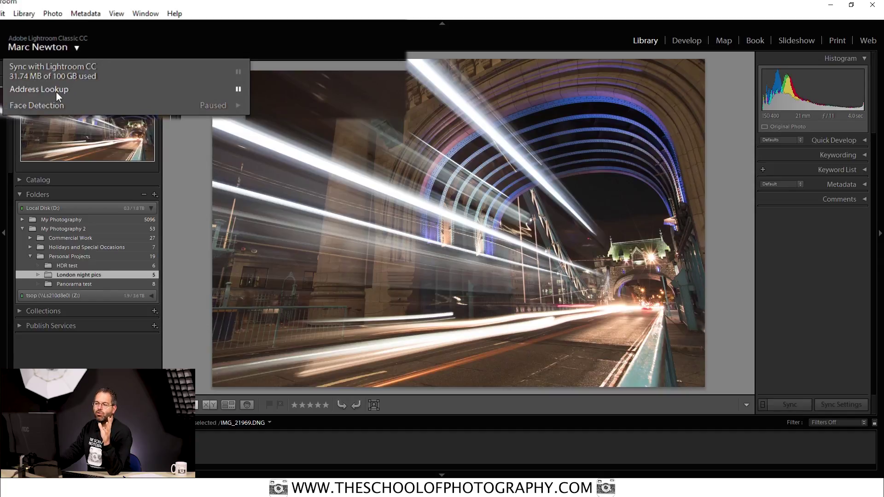
mouse_move(228, 91)
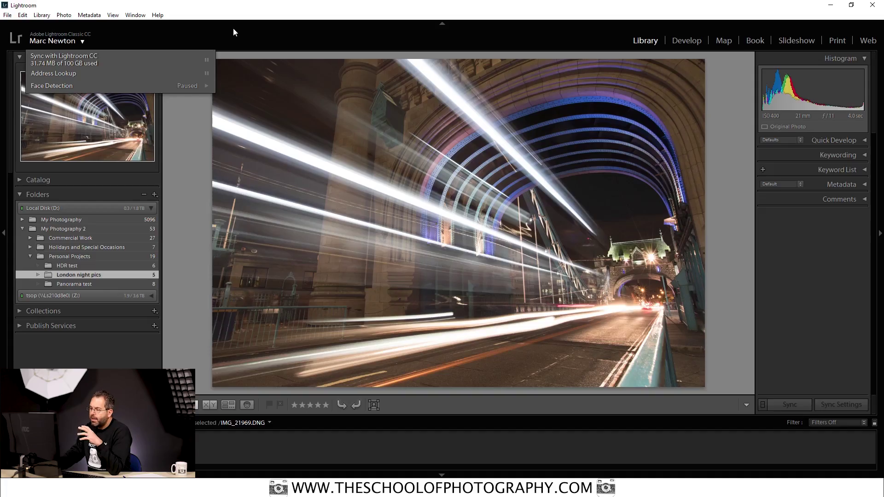
left_click(234, 27)
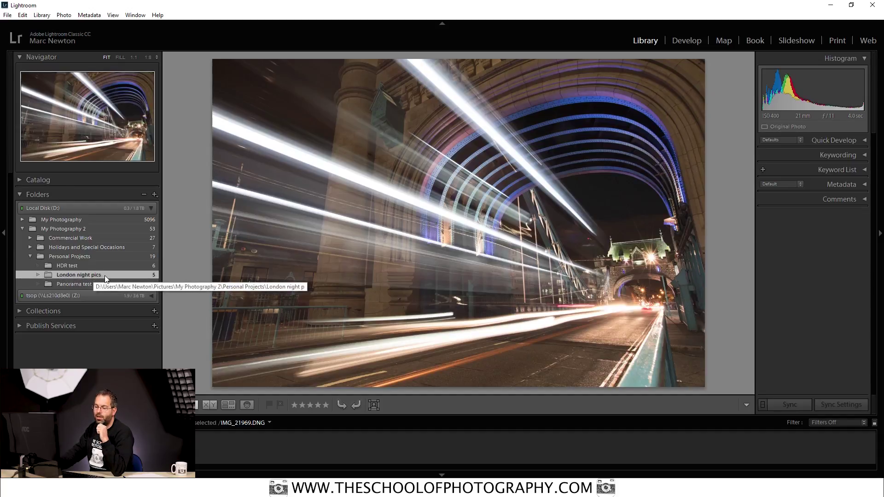
left_click(72, 43)
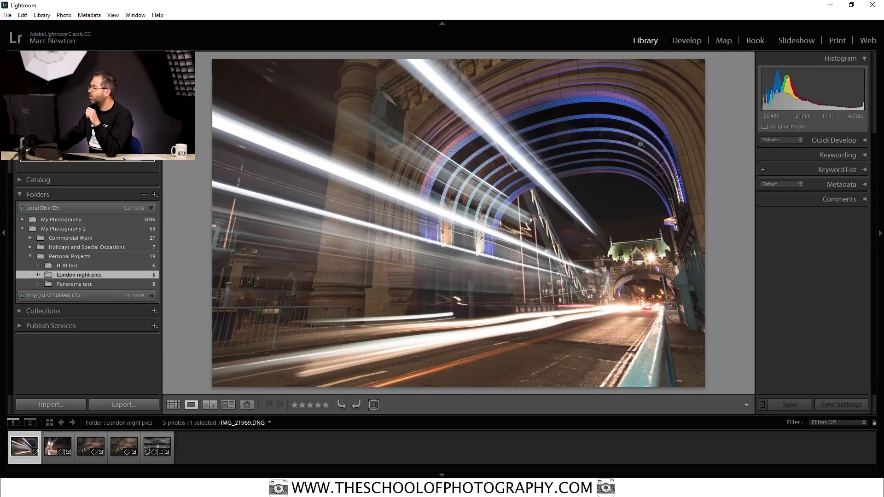
Show the photo's Location metadata: City London, State England, Country United Kingdom.
left_click(865, 185)
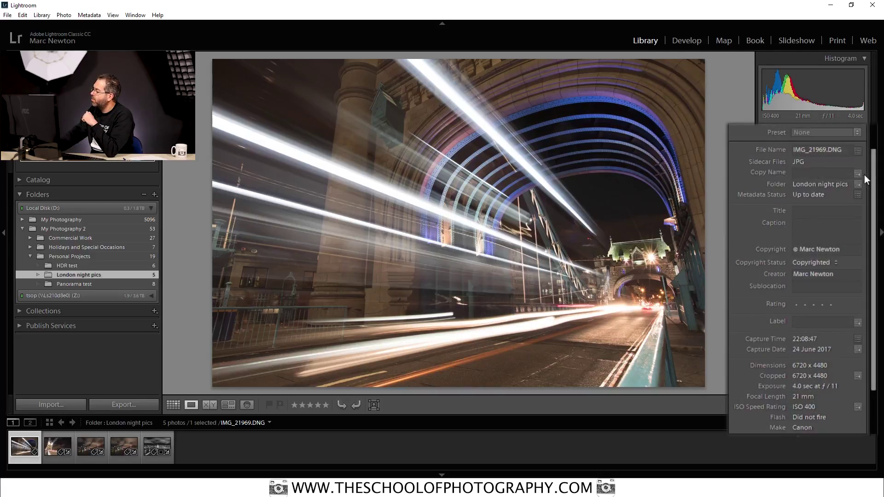
scroll(875, 175, "down", 1)
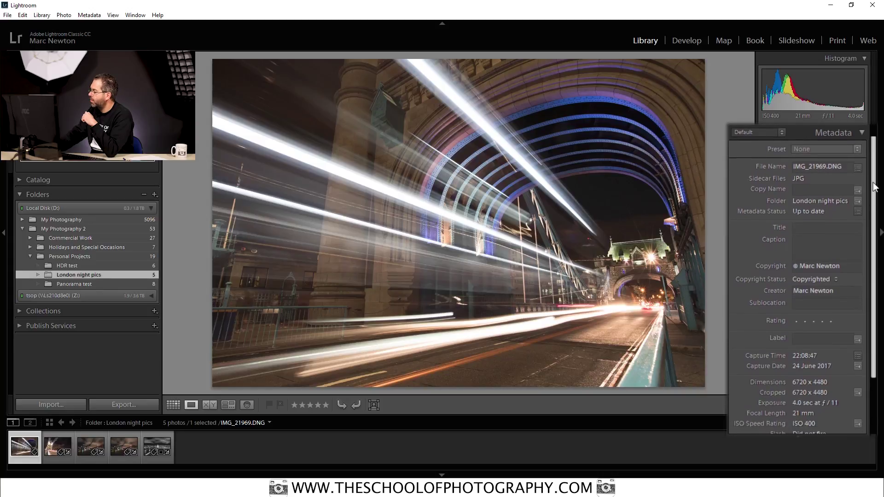
left_click(781, 129)
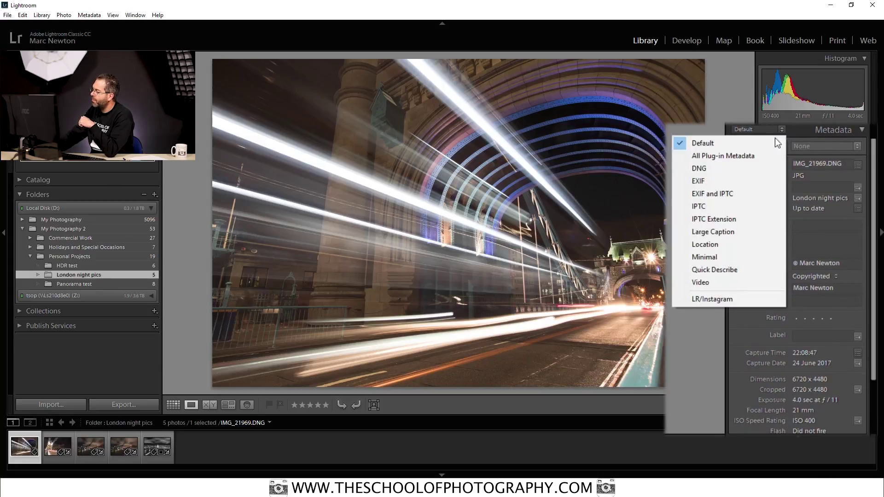
left_click(717, 244)
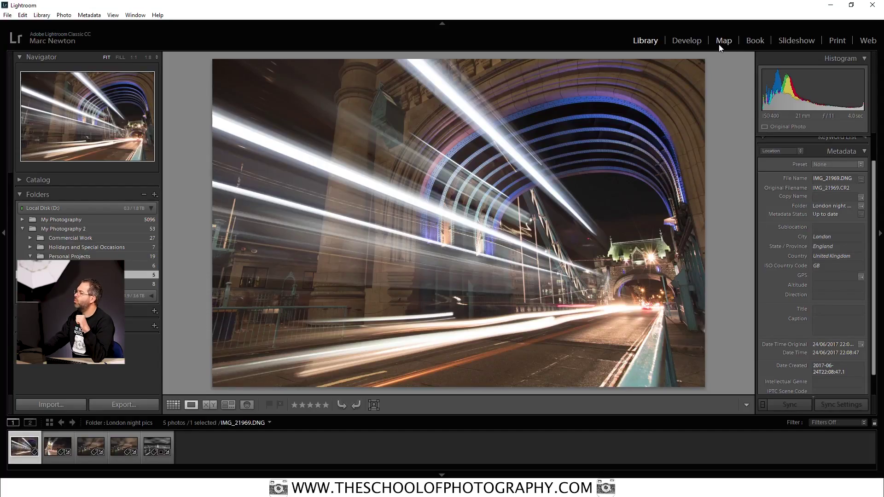
Switch to the Map module to see a Hybrid world map of the London night pics.
left_click(722, 42)
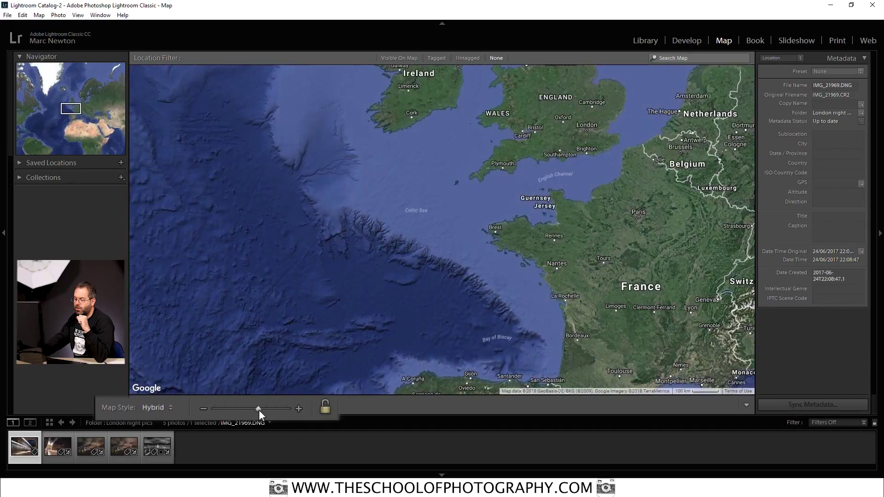
Zoom the map in toward Brittany and back out to the whole-world view.
left_click_drag(259, 409, 280, 408)
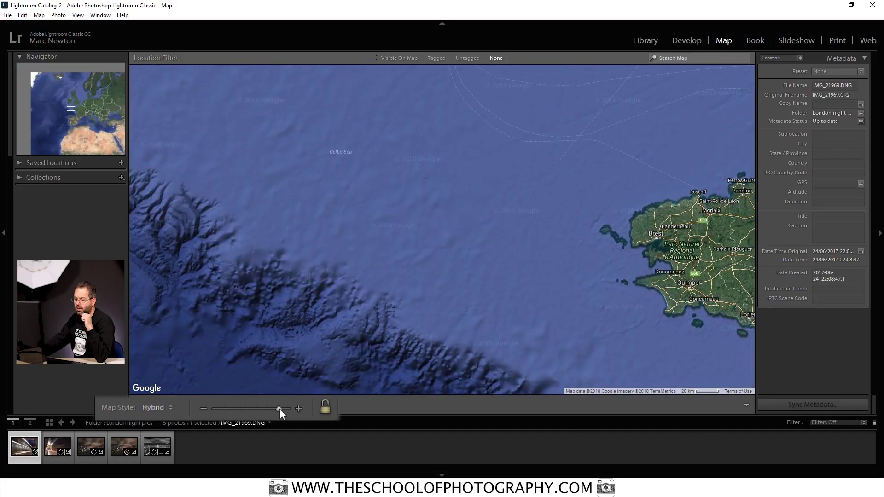
left_click_drag(249, 406, 208, 407)
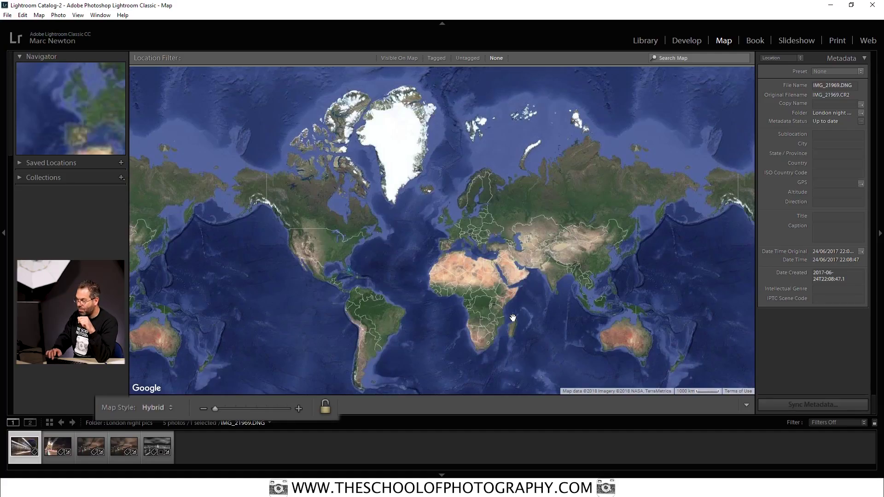
key("equal")
key("equal")
key("equal")
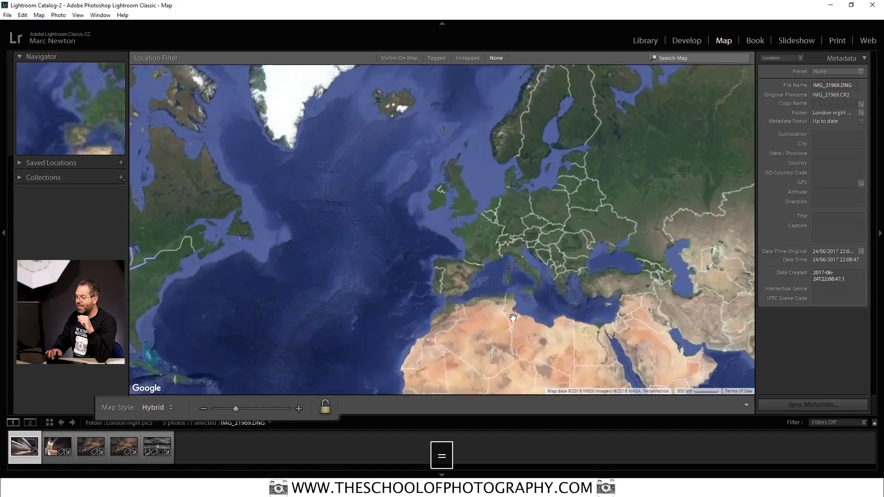
key("equal")
key("equal")
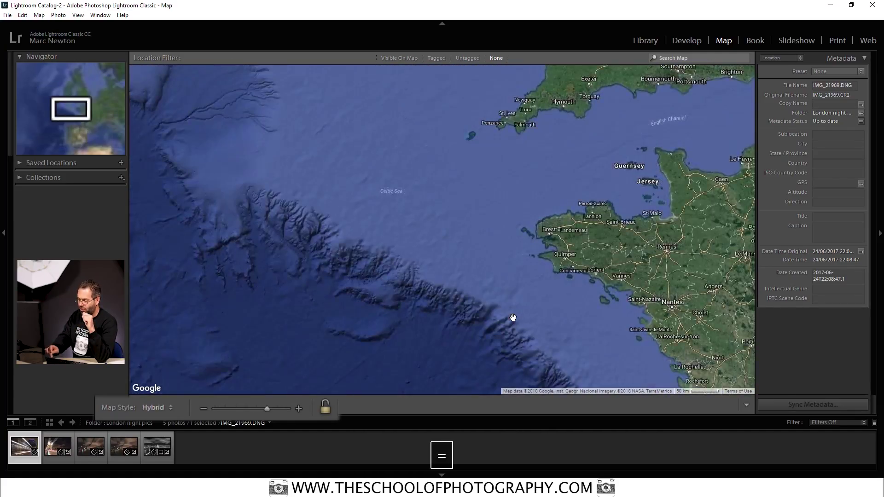
key("minus")
key("minus")
key("minus")
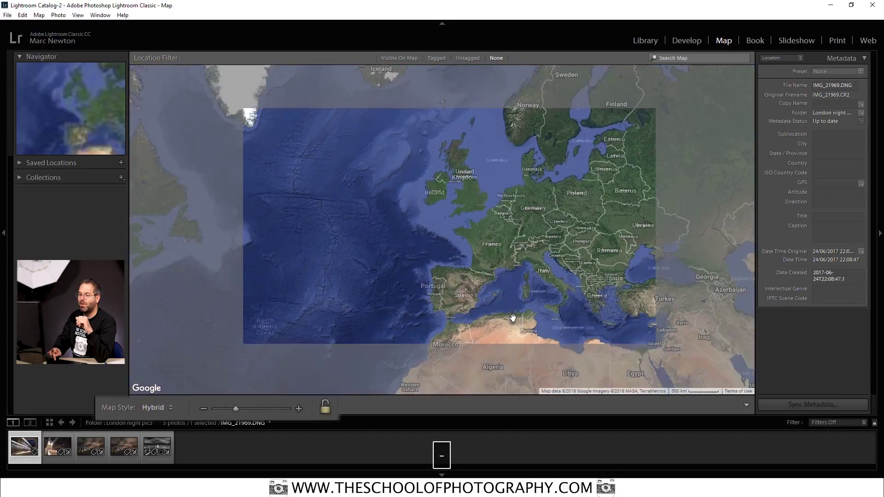
key("minus")
key("minus")
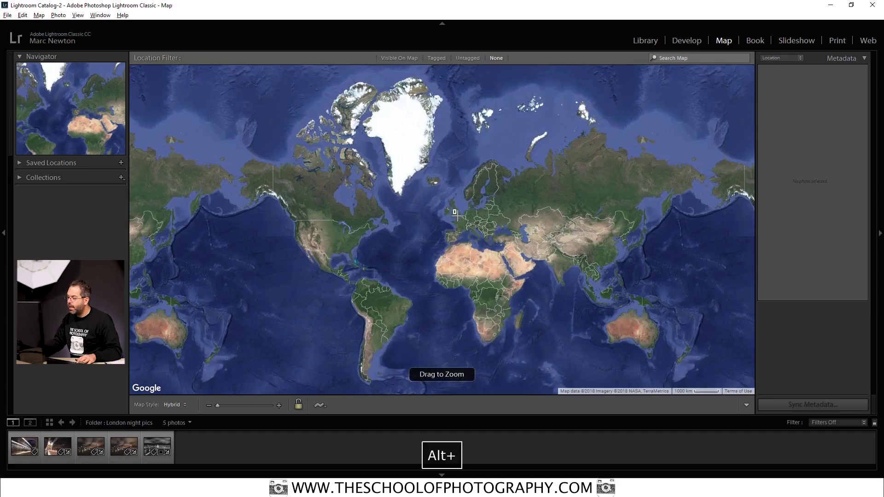
left_click_drag(464, 224, 463, 225)
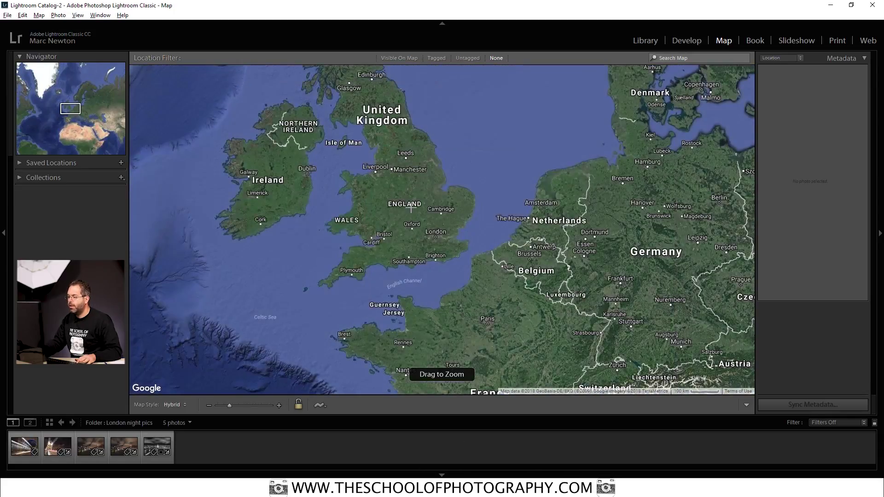
left_click_drag(451, 247, 463, 279)
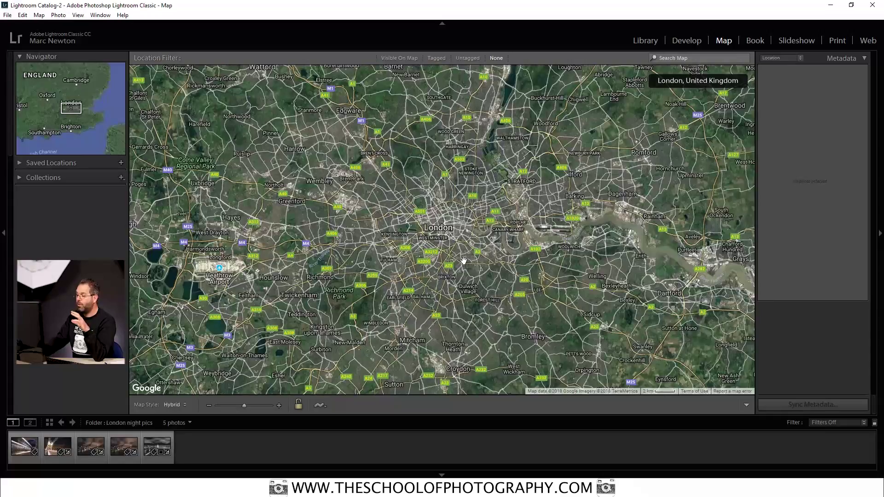
scroll(464, 261, "down", 4)
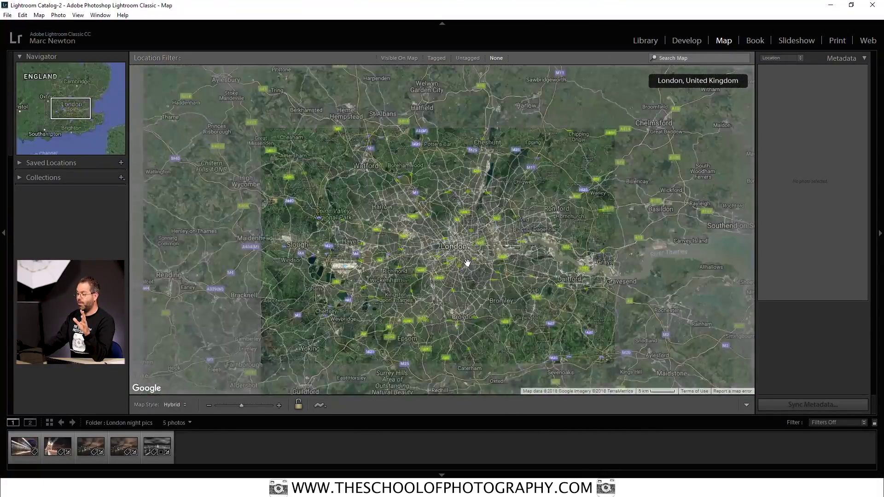
scroll(467, 262, "down", 3)
scroll(470, 267, "up", 3)
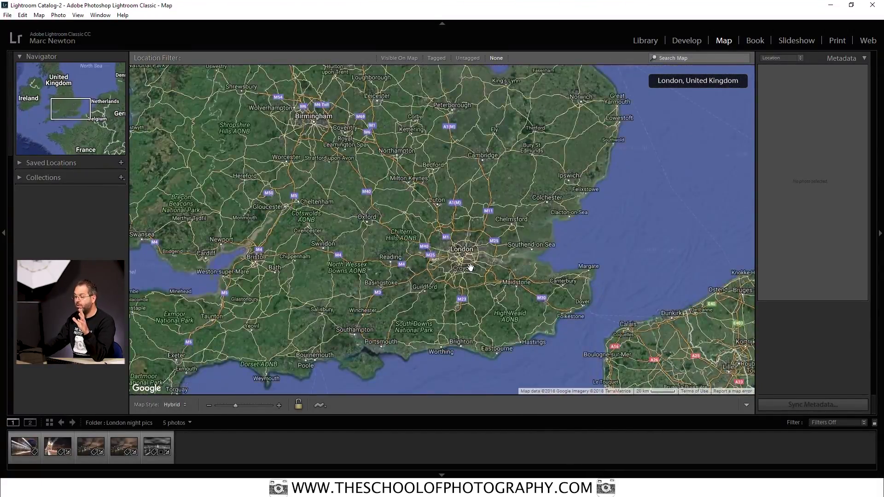
scroll(470, 267, "up", 3)
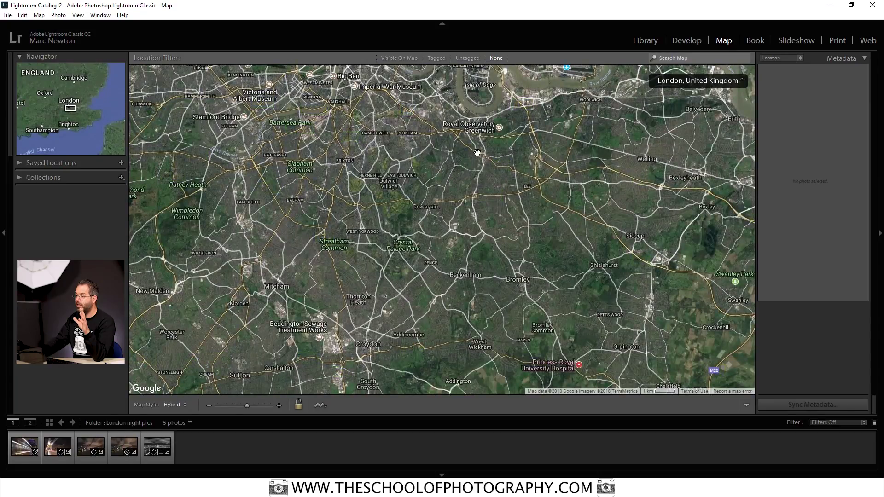
scroll(477, 152, "up", 3)
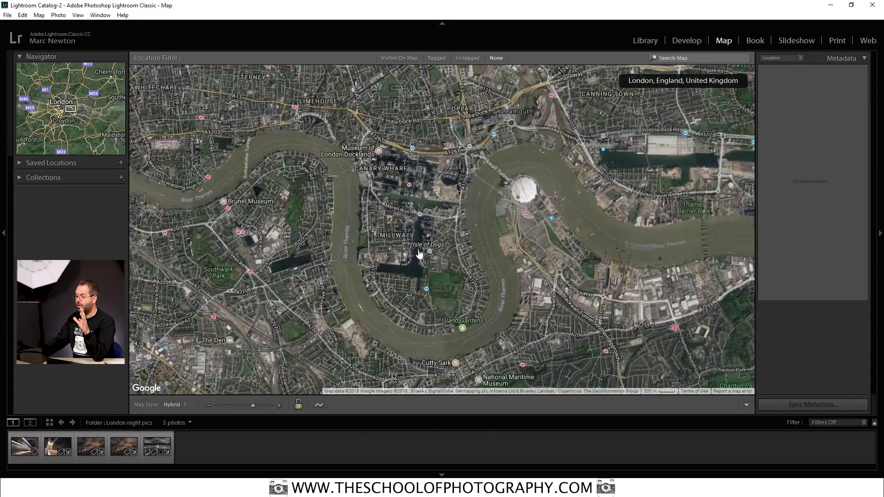
left_click_drag(419, 254, 489, 251)
scroll(488, 250, "down", 6)
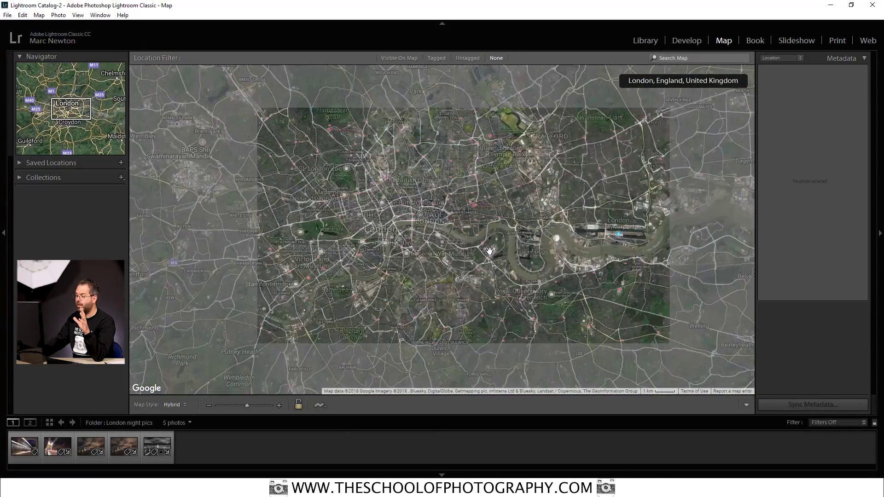
scroll(488, 250, "down", 2)
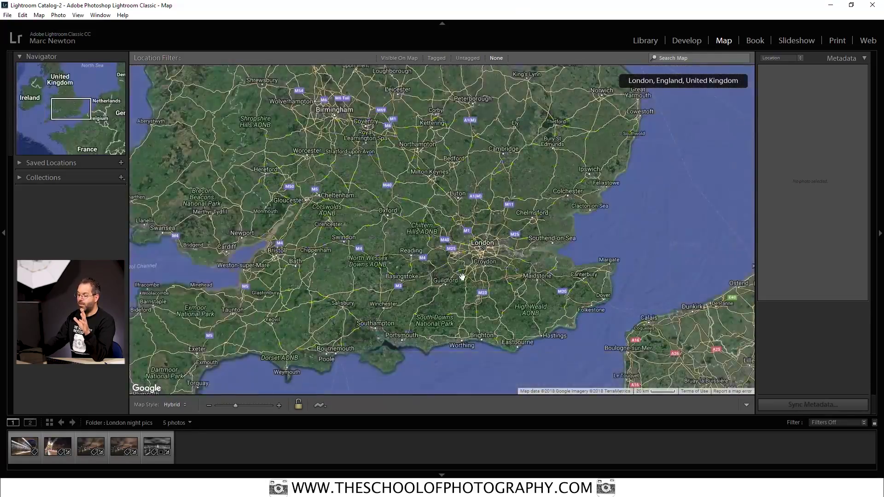
left_click(209, 405)
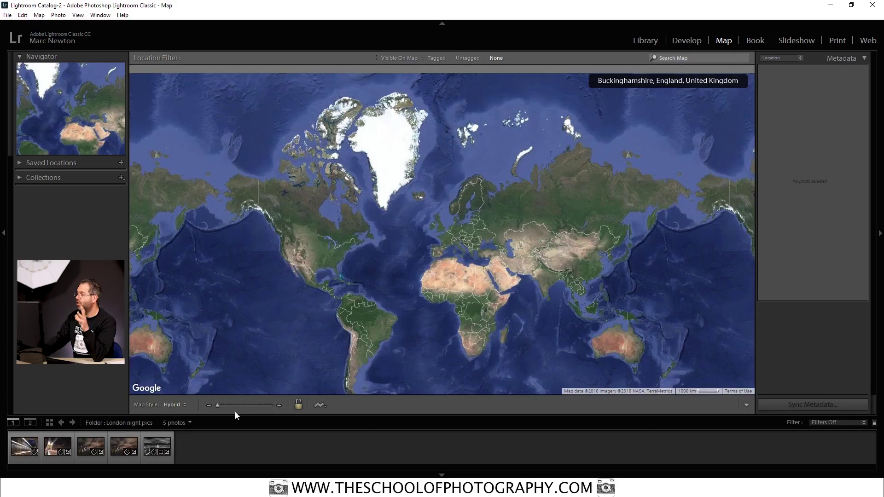
Search the map for 'London' to centre it on Greater London.
left_click(672, 71)
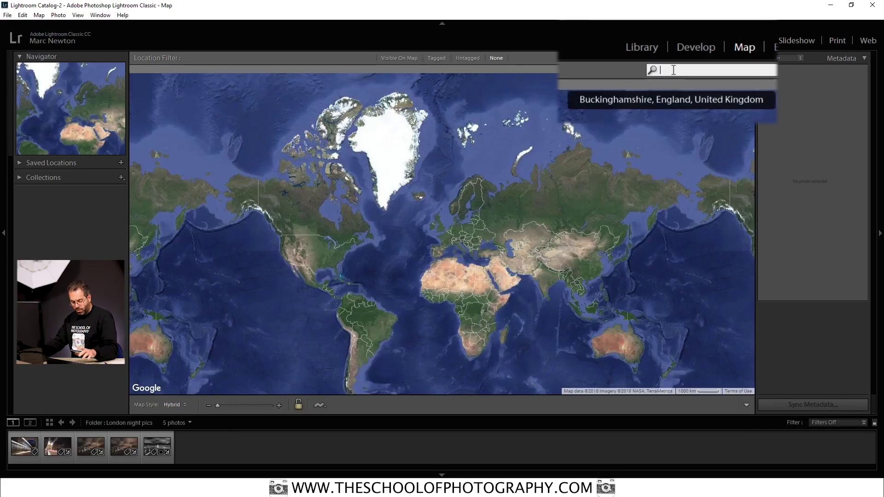
type("Lon")
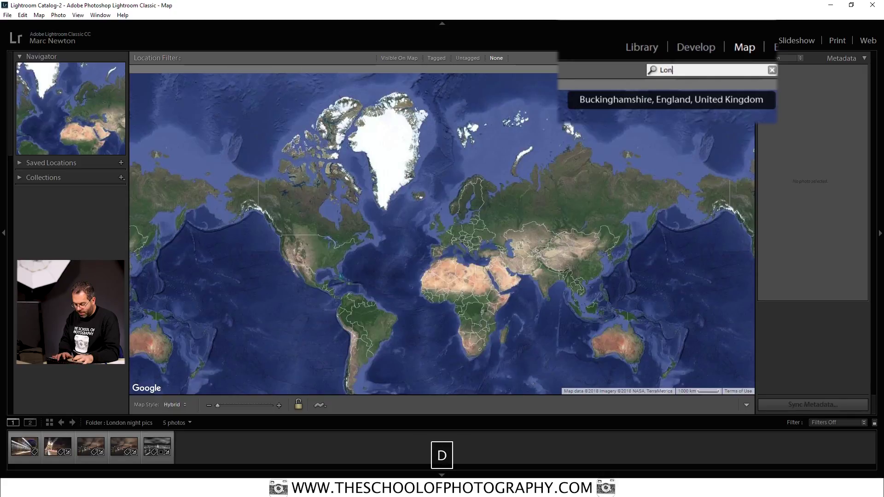
type("don")
key("Return")
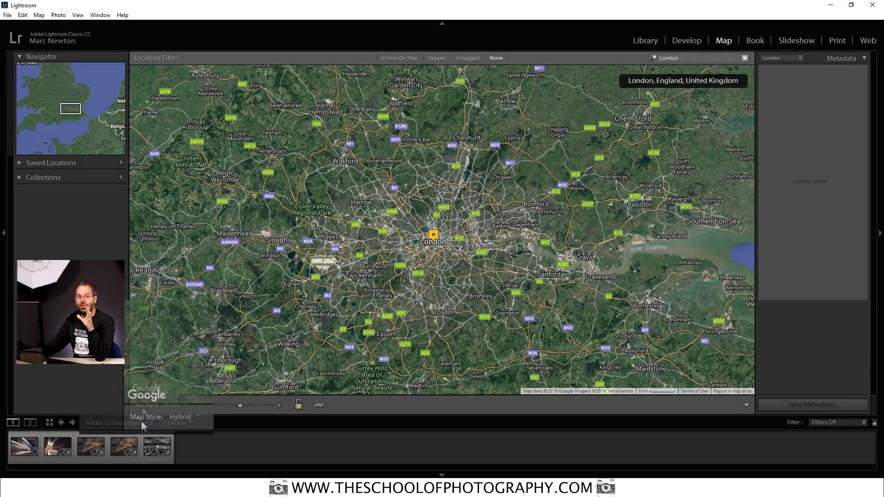
Change the map style to Hybrid, then view IMG_21969.DNG in the Library module.
left_click(195, 418)
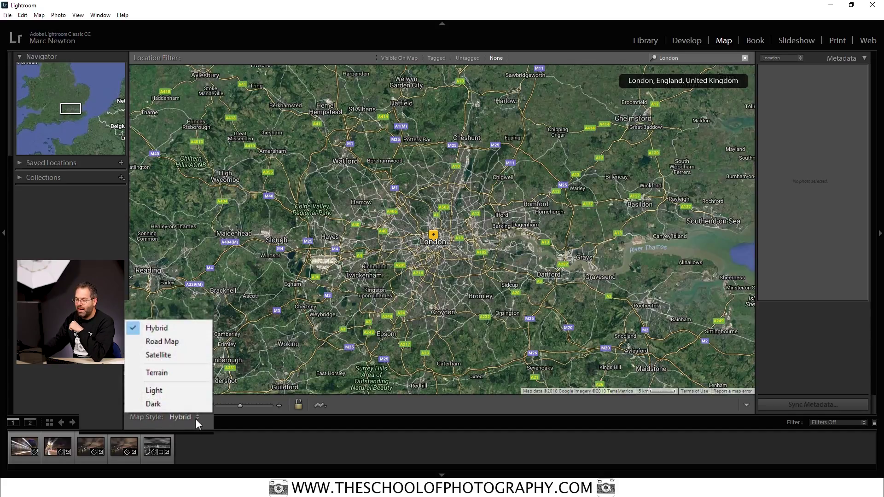
left_click(181, 346)
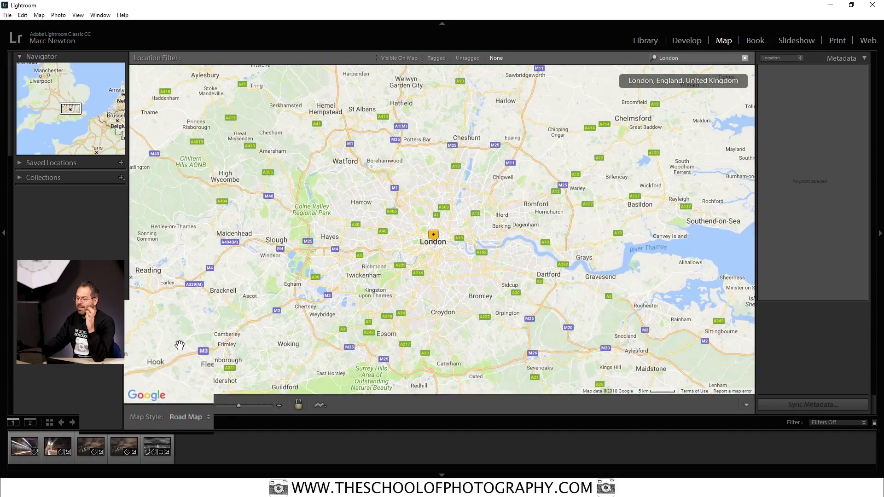
left_click(203, 421)
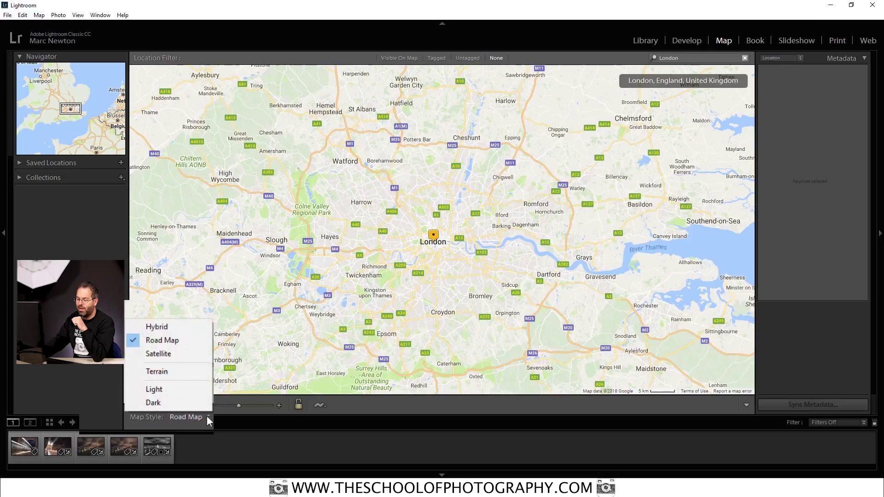
left_click(181, 357)
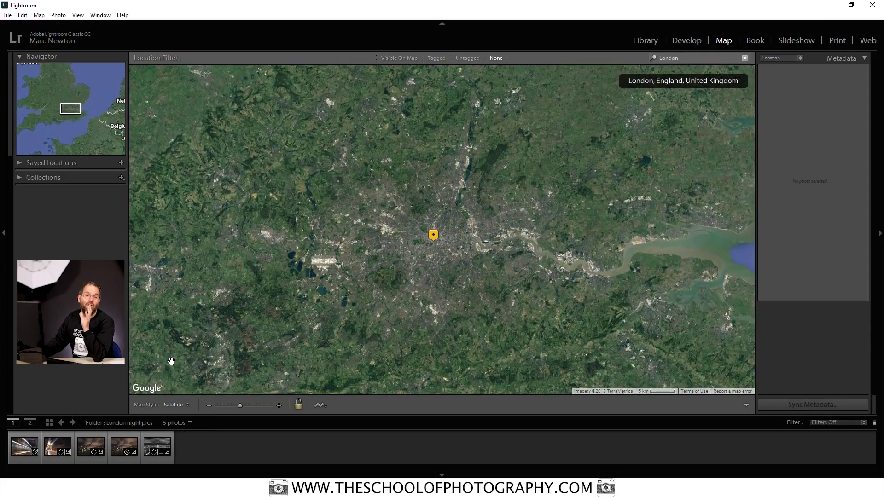
left_click(188, 405)
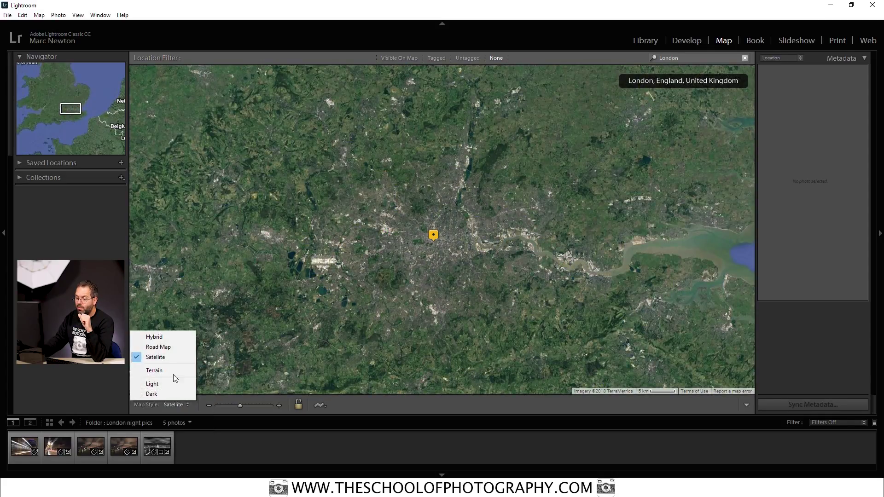
left_click(165, 337)
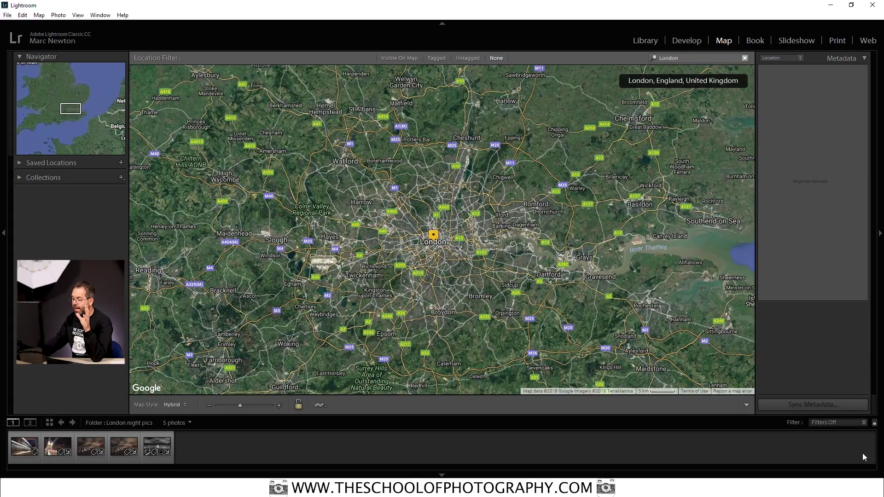
left_click(648, 43)
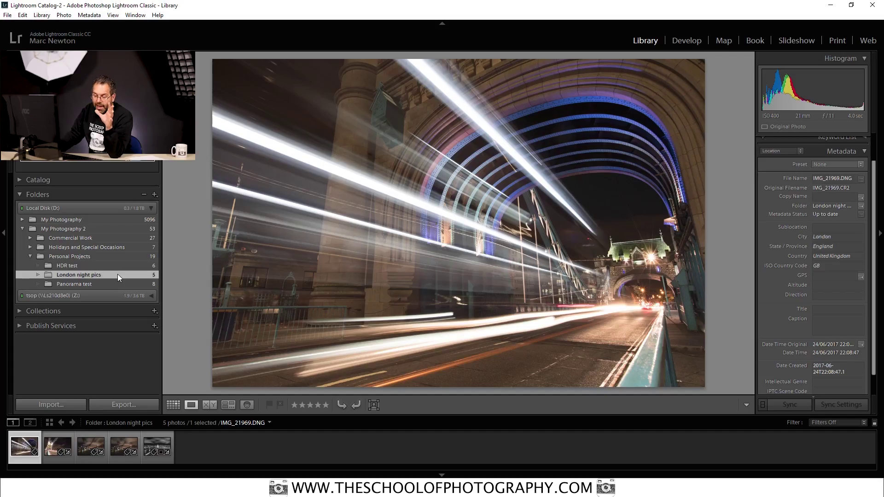
Return to the Hybrid London map with the Location metadata preset shown.
left_click(724, 42)
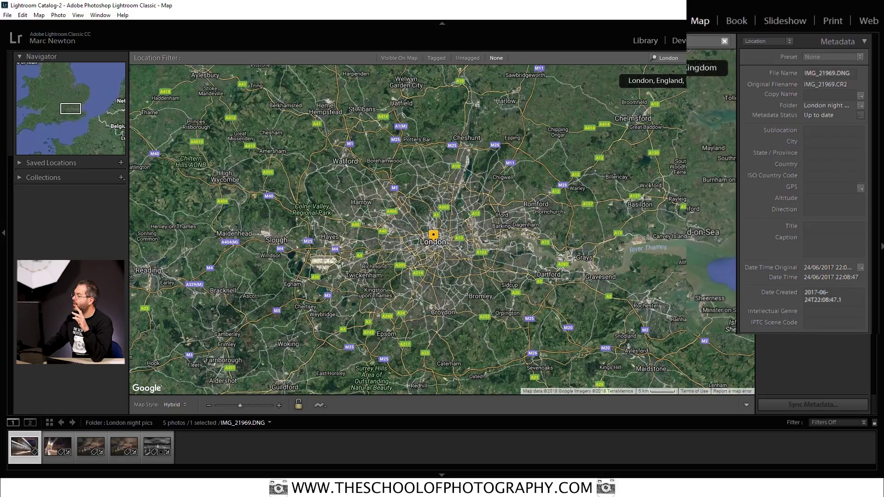
left_click(791, 41)
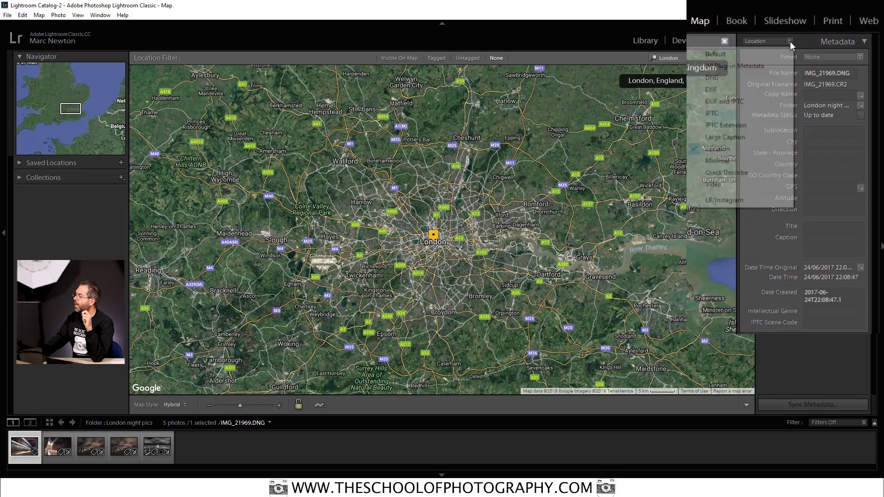
left_click(746, 149)
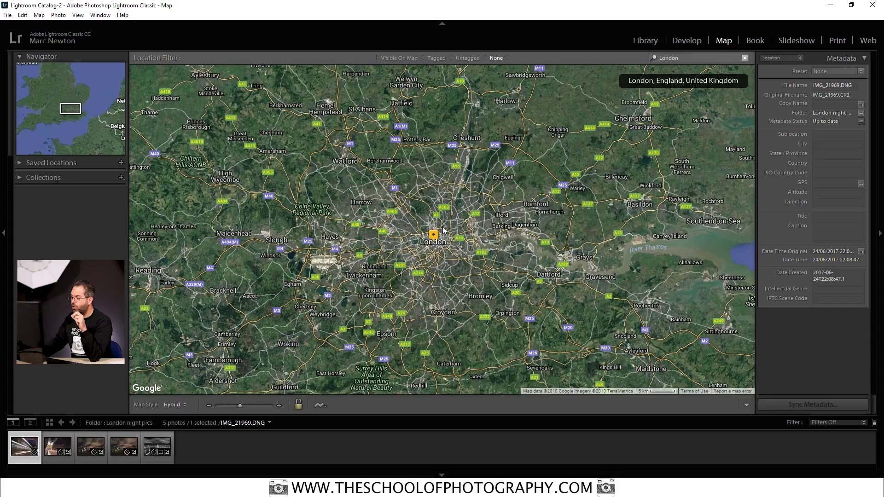
Zoom into central London and pan until Tower Bridge fills the view.
key("alt")
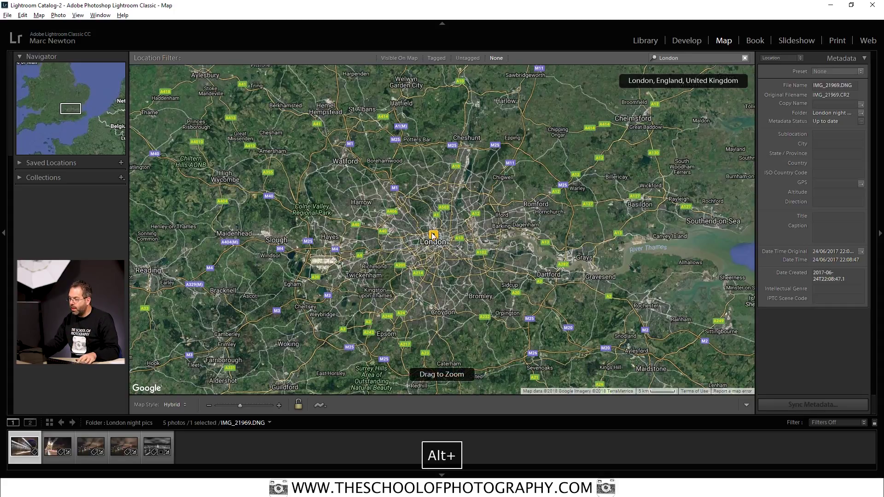
left_click_drag(425, 228, 456, 254)
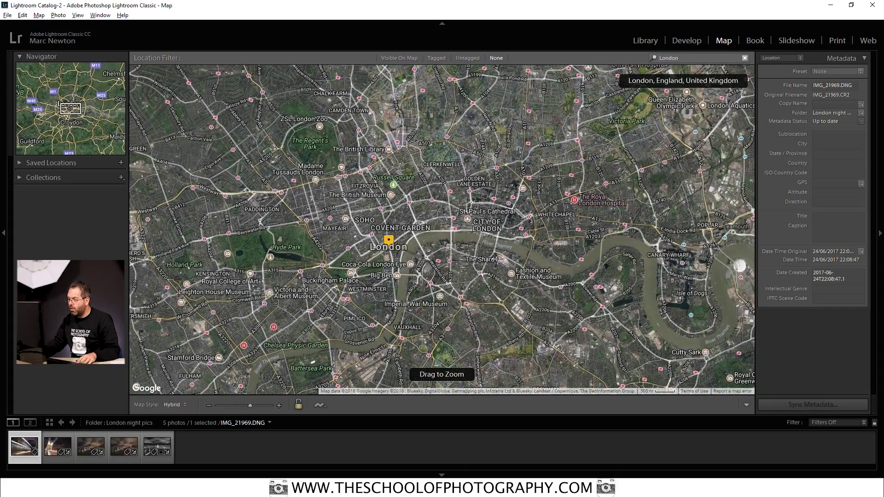
scroll(422, 247, "up", 3)
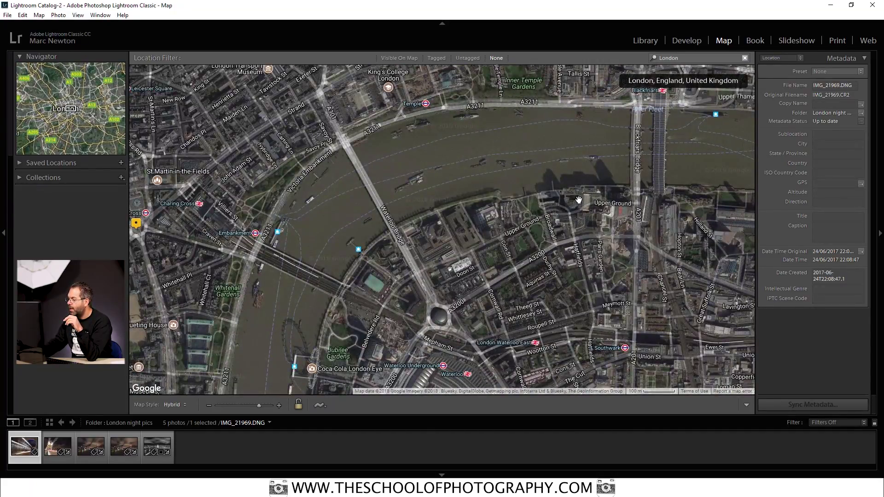
scroll(578, 199, "down", 1)
left_click_drag(711, 184, 493, 178)
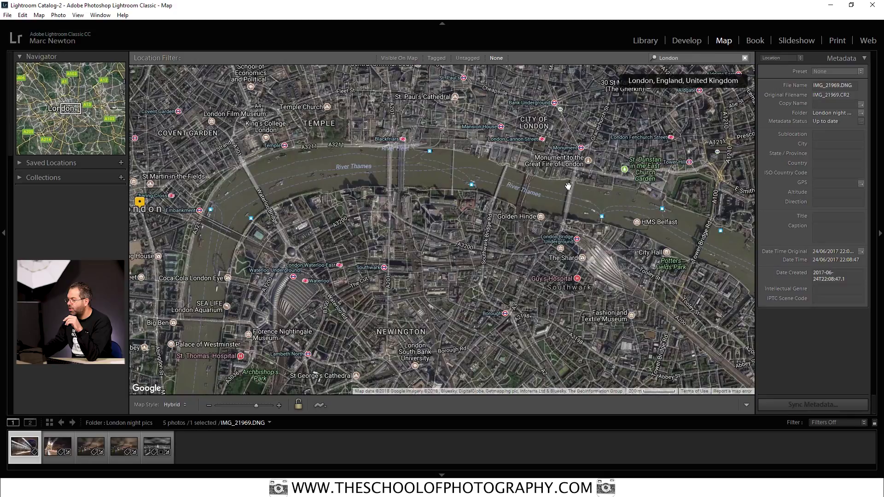
left_click_drag(668, 211, 418, 174)
scroll(414, 176, "up", 5)
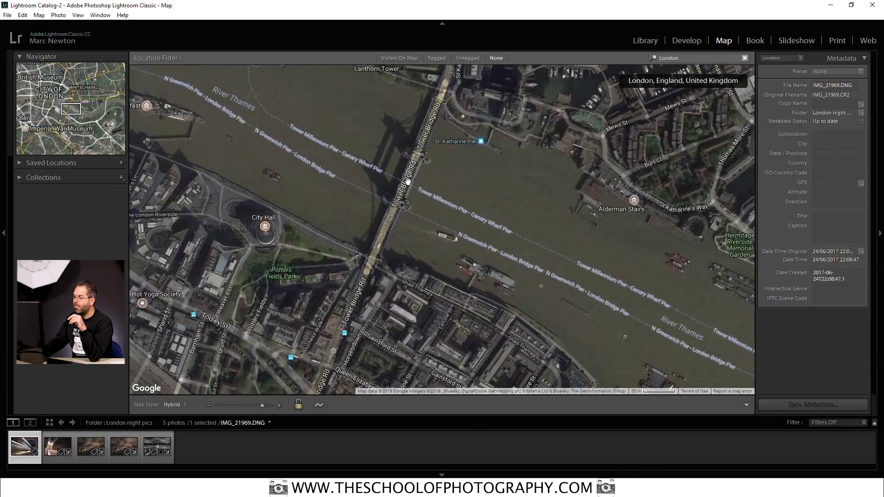
scroll(411, 178, "down", 1)
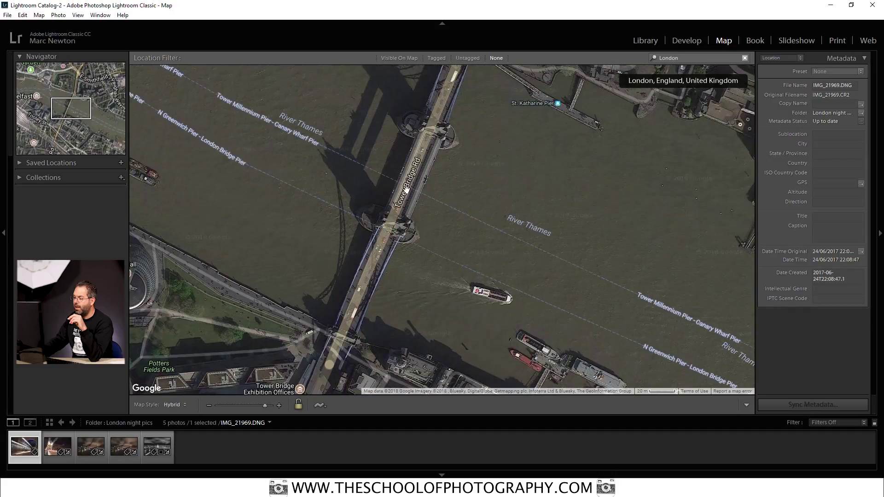
left_click_drag(411, 178, 432, 178)
scroll(436, 174, "down", 1)
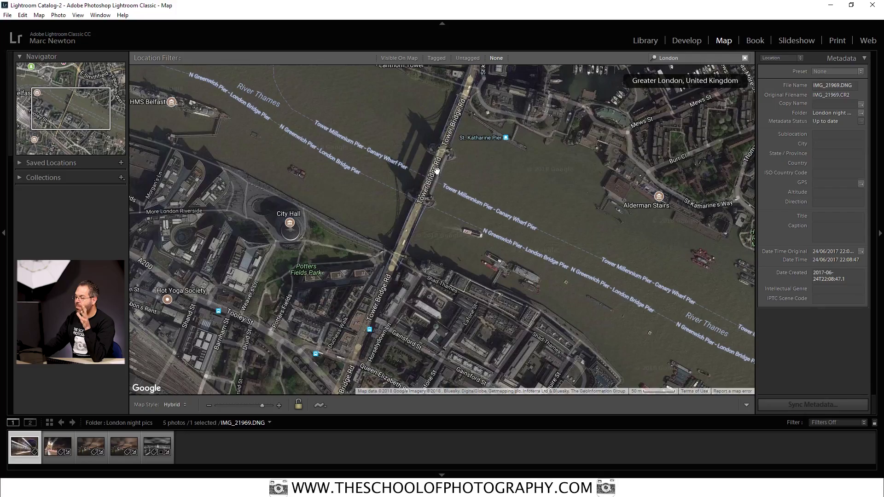
Pin IMG_21969.DNG onto Tower Bridge, giving it GPS 51°30'19" N 0°4'32" W.
left_click_drag(442, 160, 415, 215)
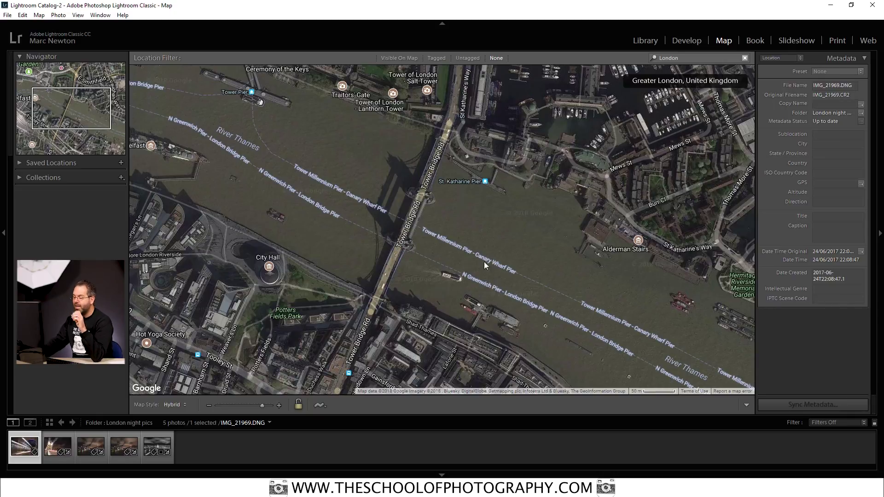
left_click_drag(27, 451, 332, 260)
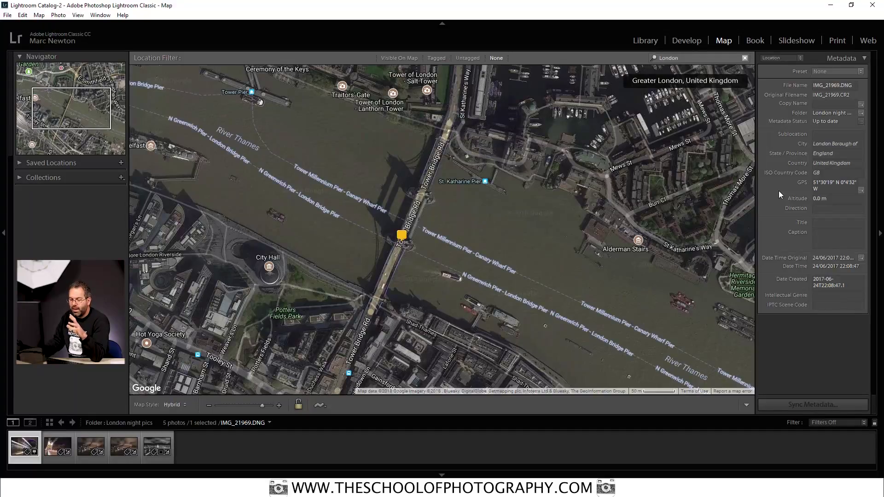
Pin the second photo, IMG_21971.DNG, onto Tower Bridge just north of the first.
left_click(51, 453)
left_click_drag(51, 453, 418, 205)
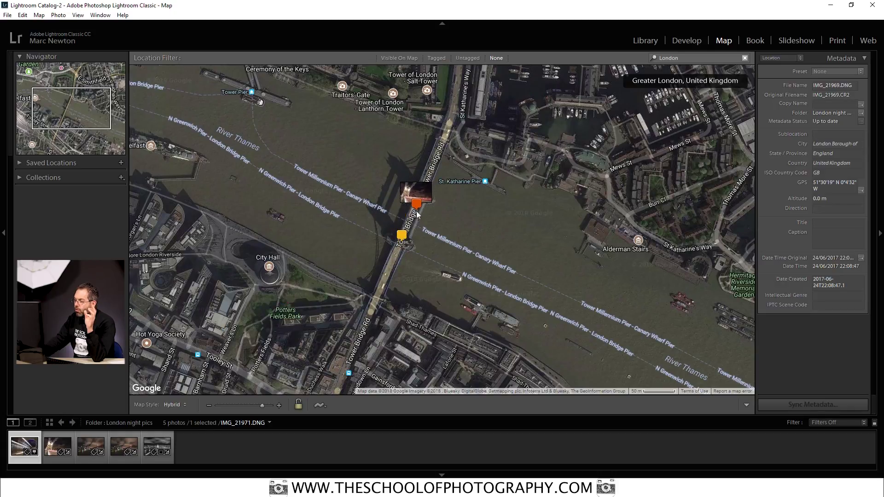
left_click(414, 207)
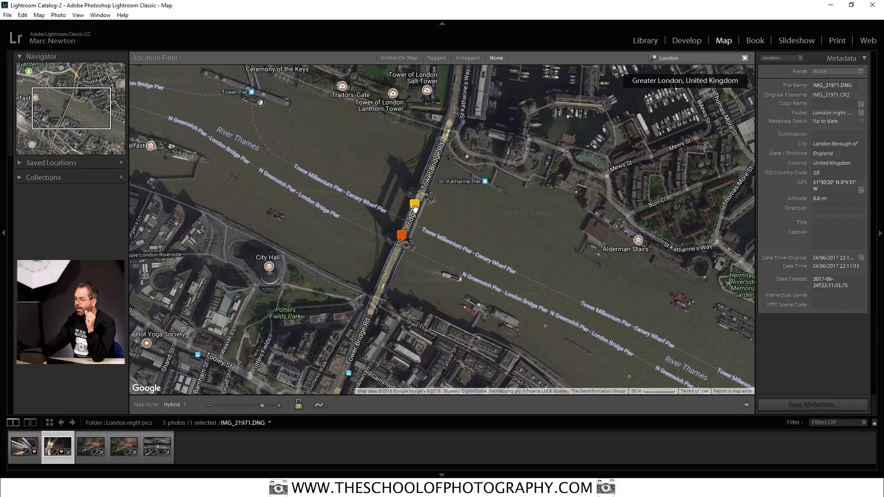
Select the third, fourth and fifth night photos in the filmstrip.
left_click(95, 460)
left_click(120, 460)
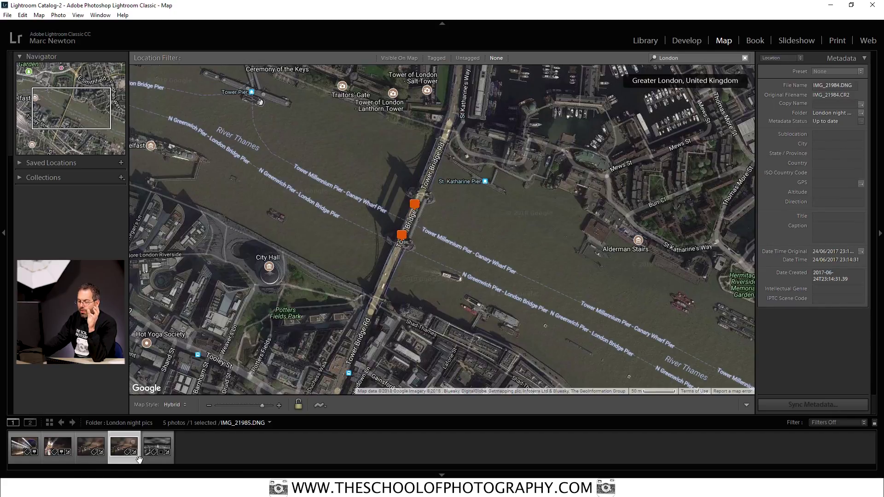
left_click(151, 463)
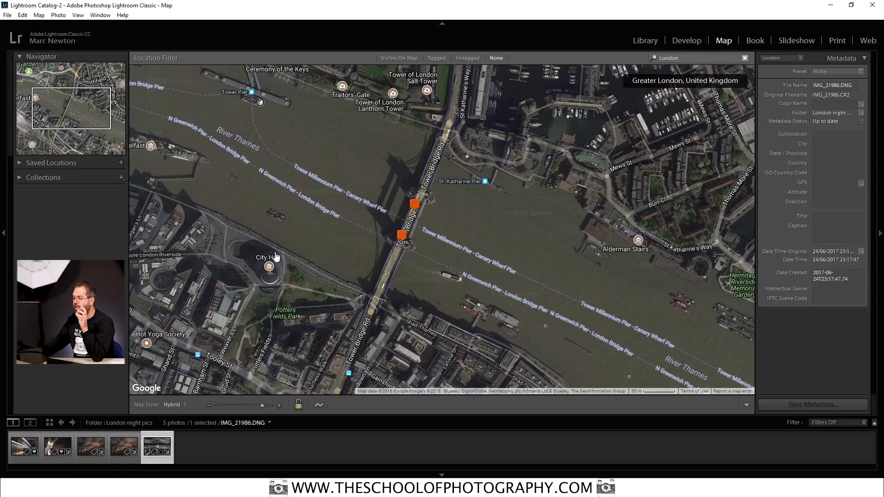
Move the map west along the Thames to centre the Millennium Bridge and Bankside Pier.
scroll(318, 208, "down", 2)
mouse_move(256, 184)
left_mouse_down()
mouse_move(375, 199)
mouse_move(347, 189)
mouse_move(370, 184)
mouse_move(336, 183)
left_mouse_up()
left_click_drag(529, 172, 438, 178)
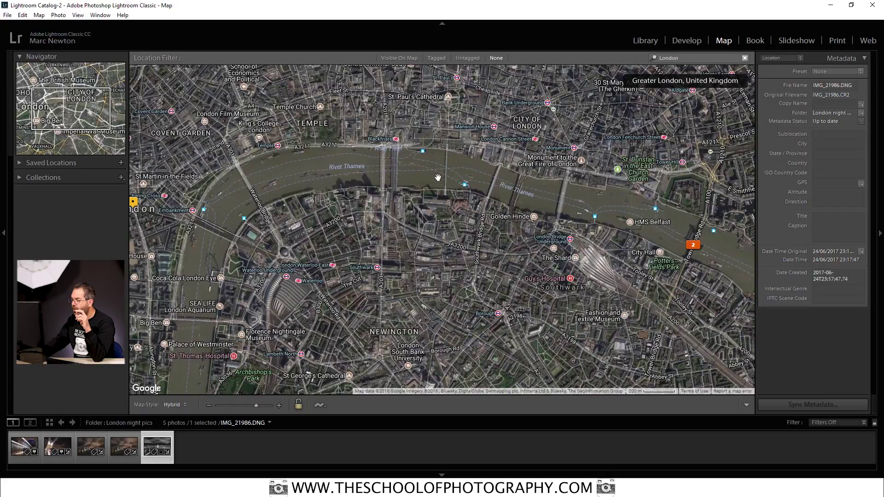
scroll(460, 178, "up", 4)
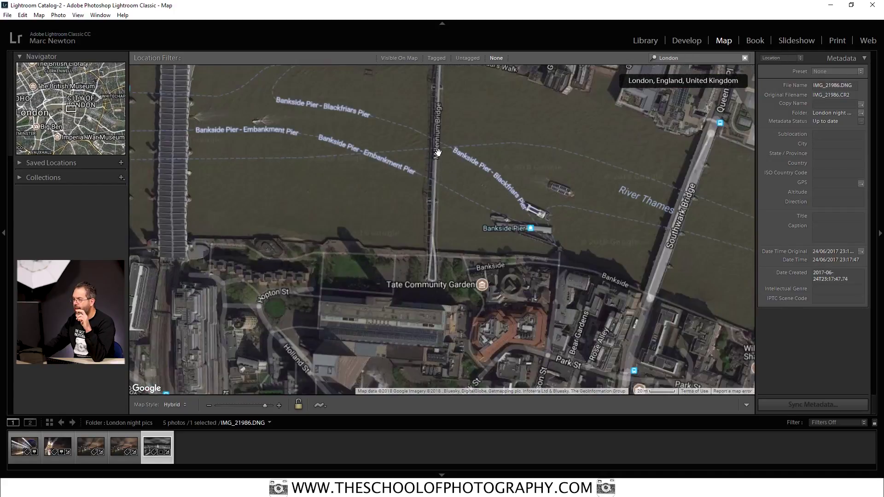
left_click_drag(424, 192, 405, 224)
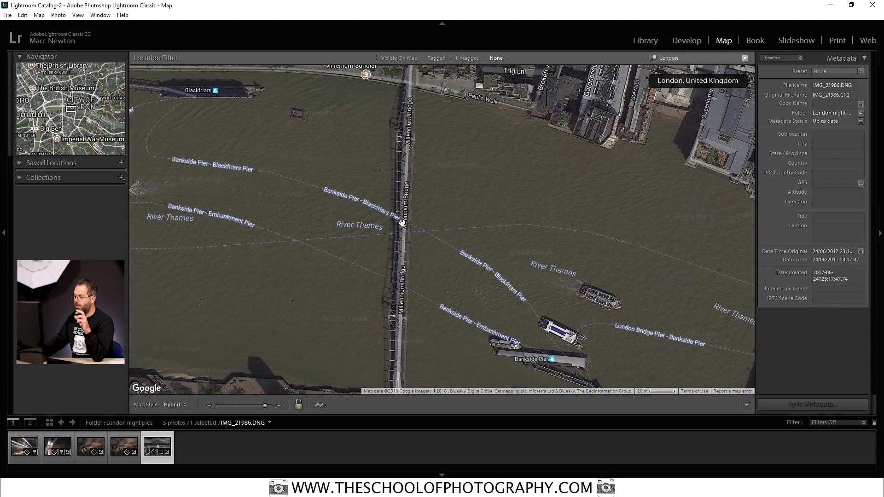
Drag the third through fifth night photos onto Millennium Bridge and check the marker's preview.
left_click(86, 459)
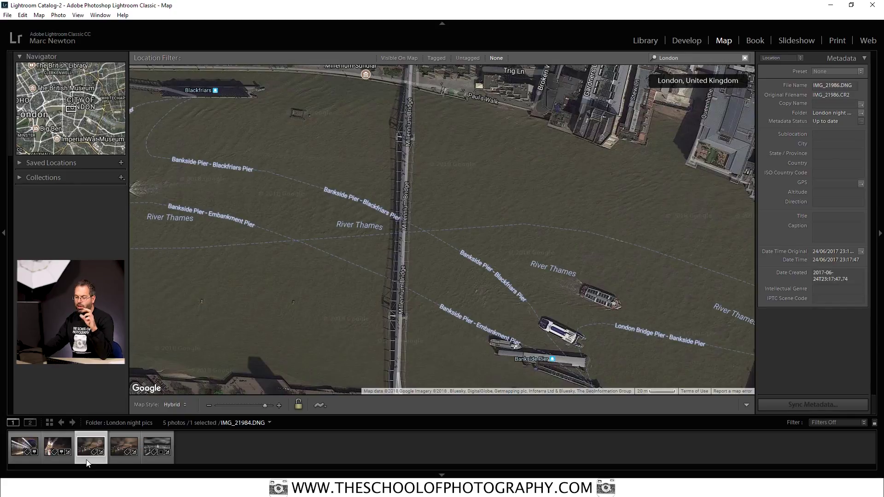
left_click(160, 460, "shift")
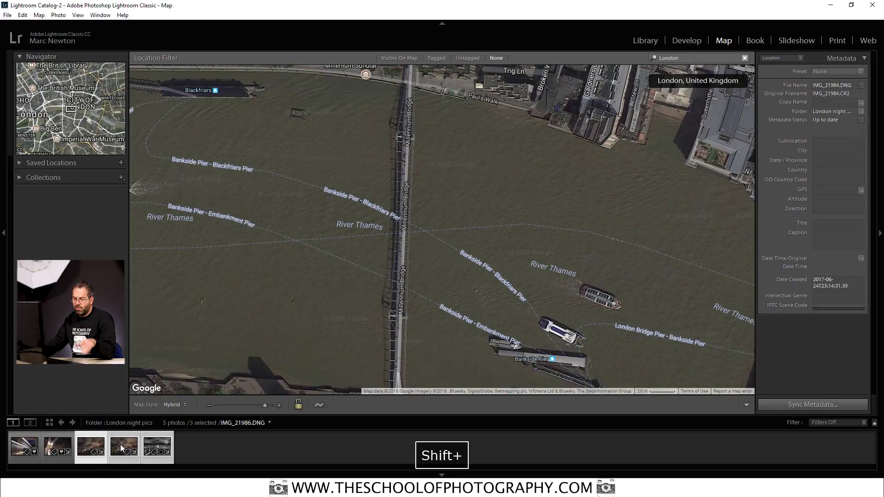
mouse_move(121, 443)
left_mouse_down()
mouse_move(290, 263)
mouse_move(404, 226)
left_mouse_up()
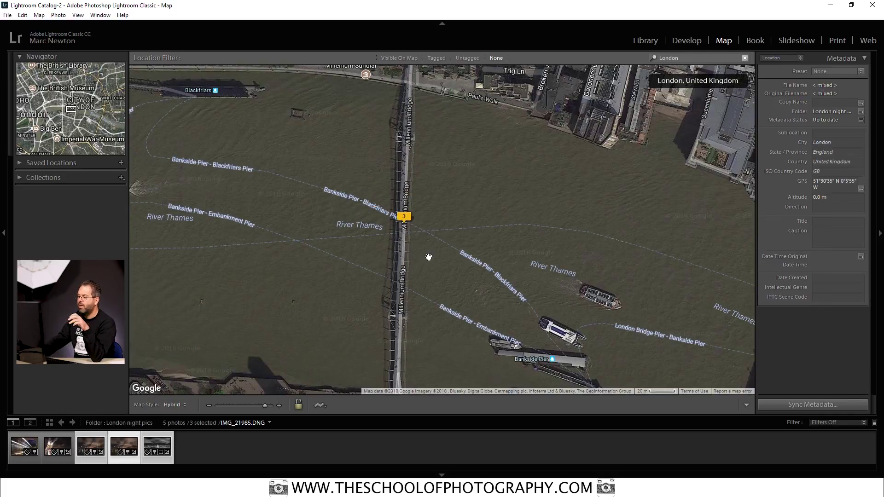
left_click(410, 225)
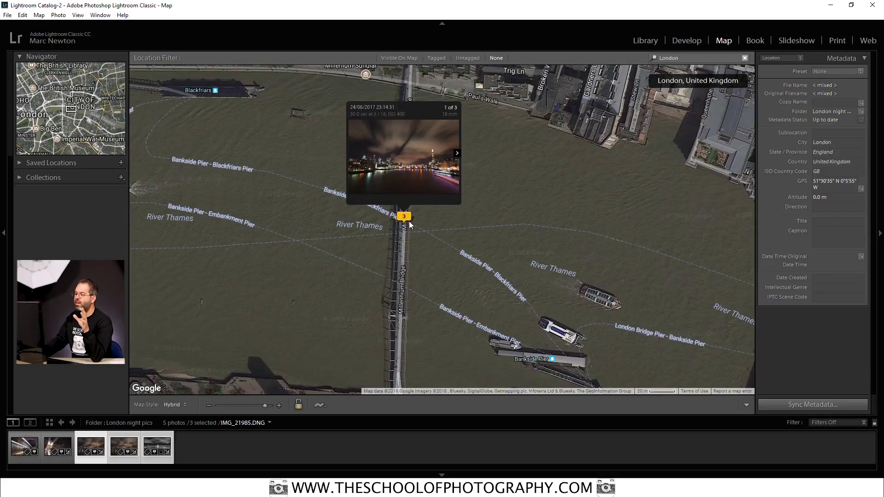
left_click(419, 231)
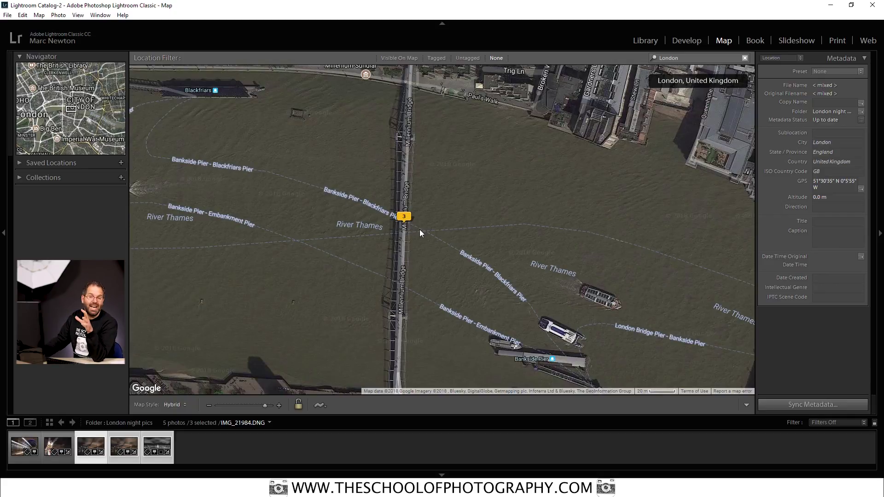